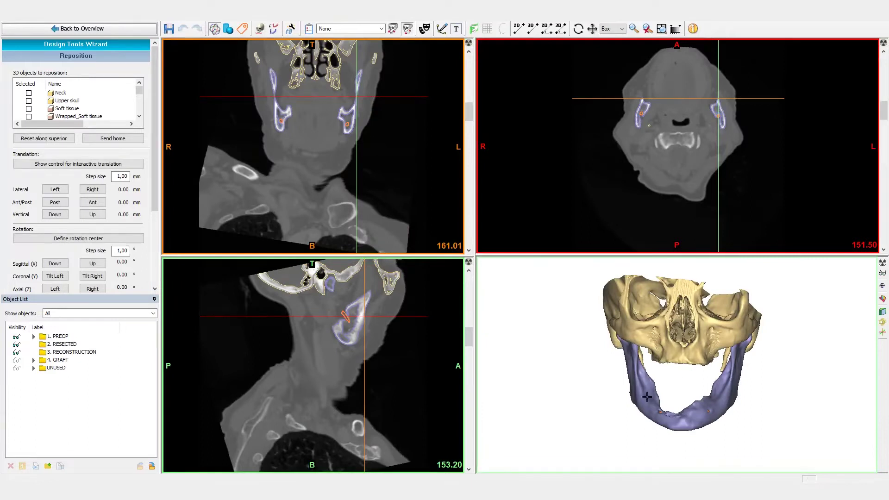
Step: Examine the mandible on enlarged axial CT slices from the chin up through both rami to assess the defect
{"action": "left_click", "coordinate": [647, 397]}
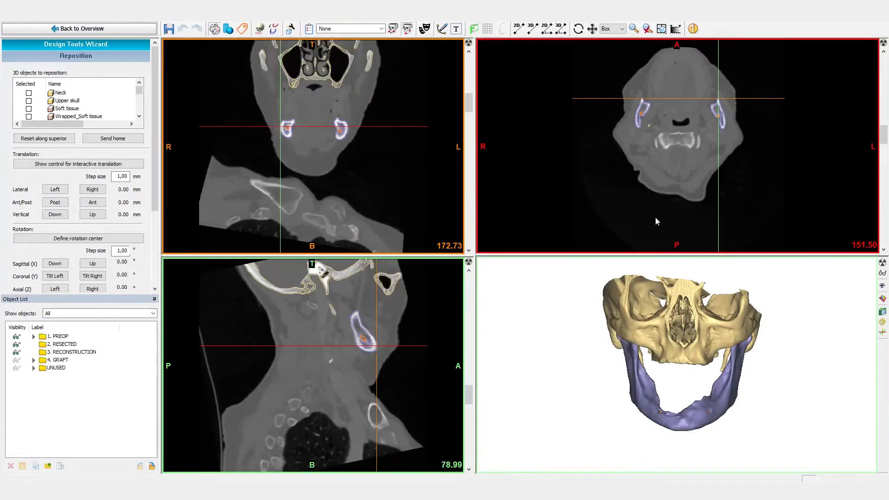
{"action": "key", "text": "space"}
{"action": "right_click_drag", "start_coordinate": [547, 211], "coordinate": [556, 298], "text": "ctrl"}
{"action": "scroll", "coordinate": [556, 297], "scroll_direction": "down", "scroll_amount": 3}
{"action": "scroll", "coordinate": [556, 297], "scroll_direction": "down", "scroll_amount": 4}
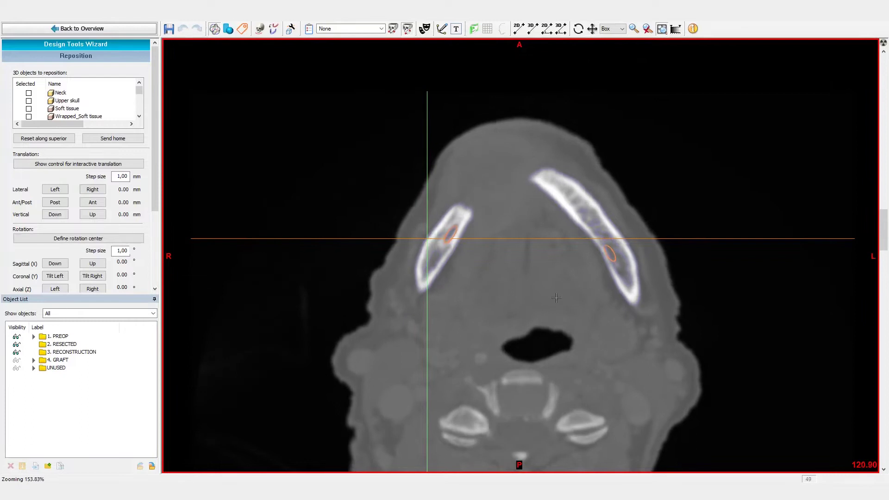
{"action": "scroll", "coordinate": [556, 297], "scroll_direction": "down", "scroll_amount": 6}
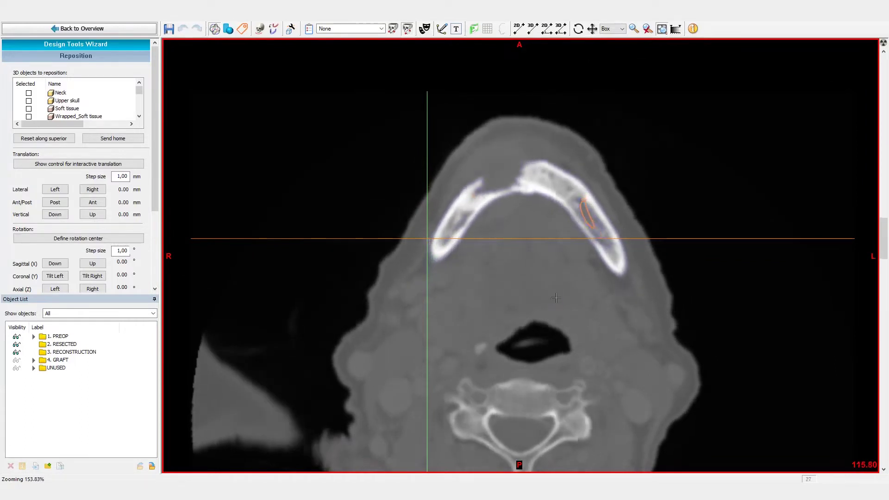
{"action": "scroll", "coordinate": [556, 298], "scroll_direction": "down", "scroll_amount": 5}
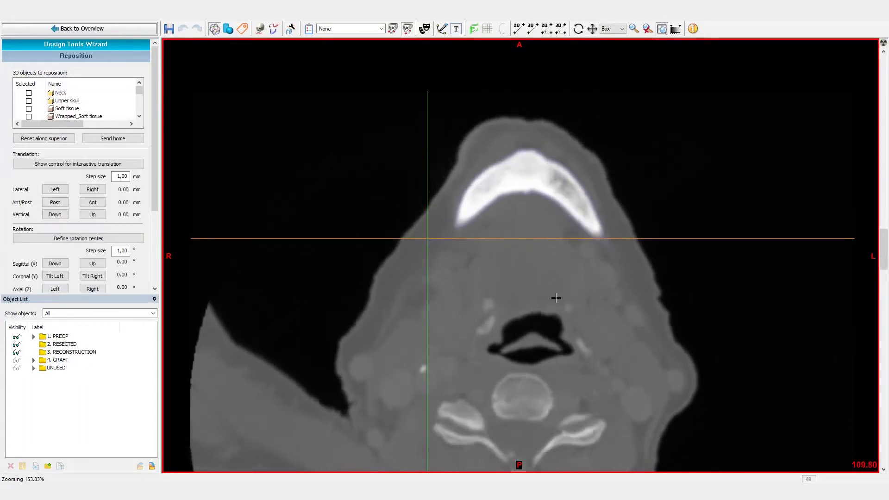
{"action": "scroll", "coordinate": [556, 297], "scroll_direction": "up", "scroll_amount": 6}
{"action": "scroll", "coordinate": [556, 298], "scroll_direction": "up", "scroll_amount": 6}
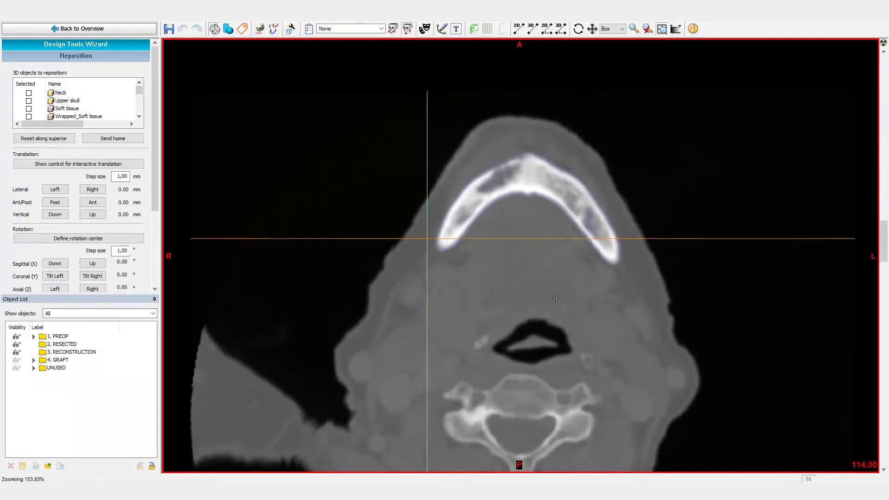
{"action": "scroll", "coordinate": [555, 298], "scroll_direction": "up", "scroll_amount": 5}
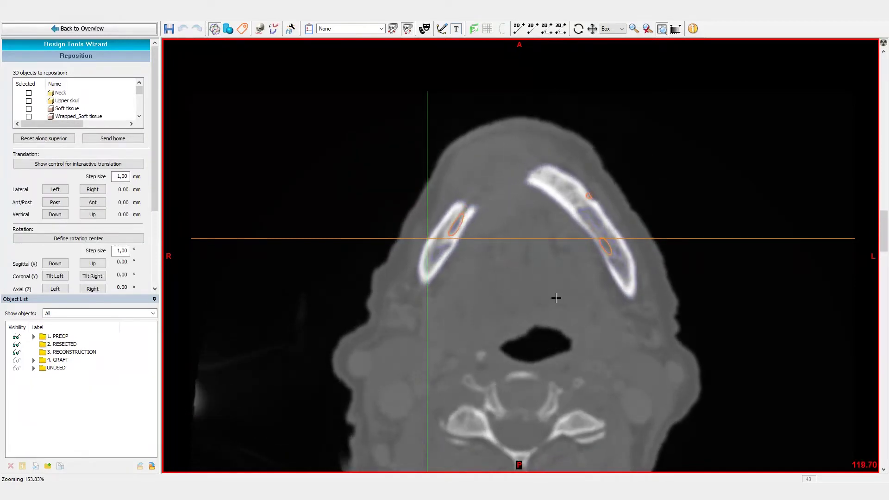
{"action": "scroll", "coordinate": [556, 298], "scroll_direction": "up", "scroll_amount": 4}
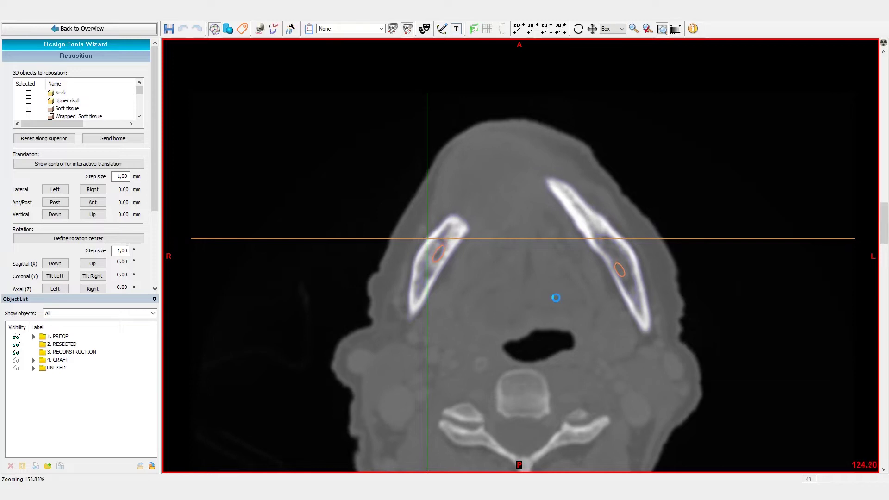
{"action": "scroll", "coordinate": [556, 298], "scroll_direction": "up", "scroll_amount": 1}
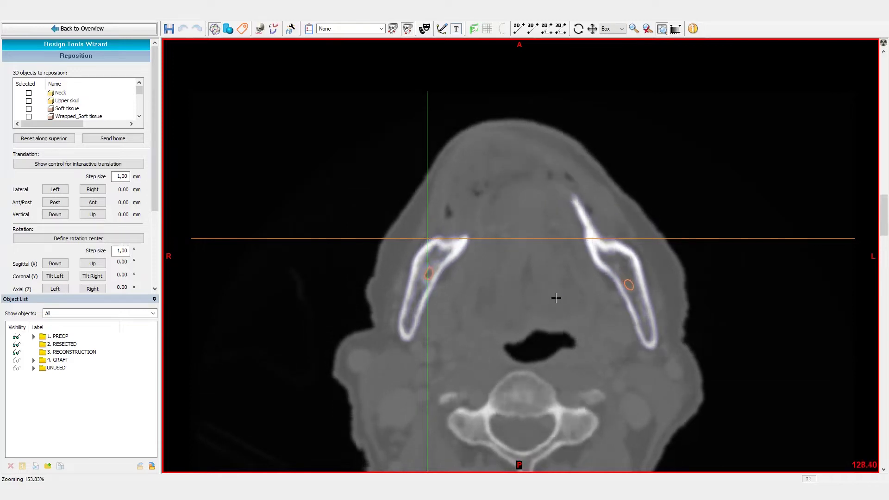
{"action": "scroll", "coordinate": [555, 298], "scroll_direction": "up", "scroll_amount": 5}
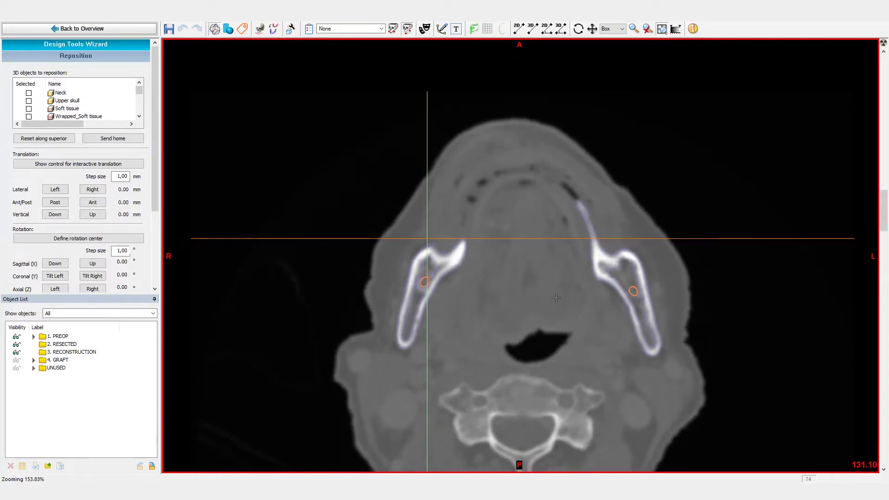
{"action": "scroll", "coordinate": [556, 298], "scroll_direction": "up", "scroll_amount": 4}
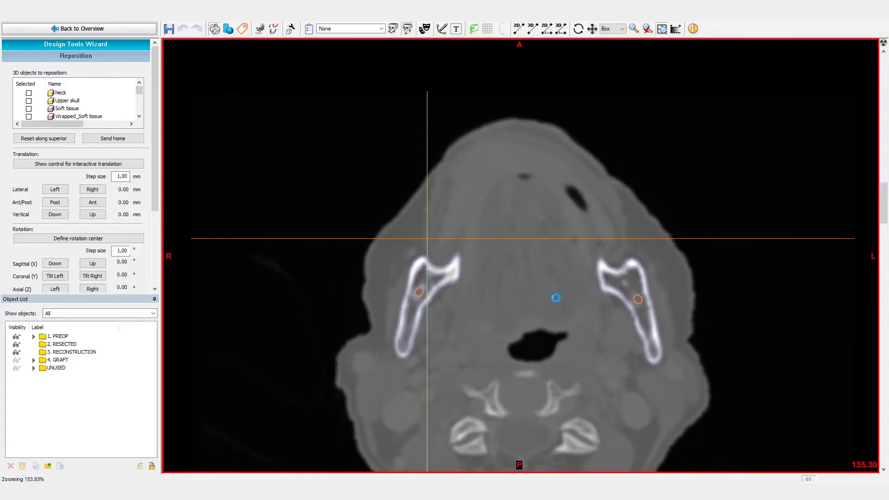
{"action": "scroll", "coordinate": [556, 297], "scroll_direction": "up", "scroll_amount": 4}
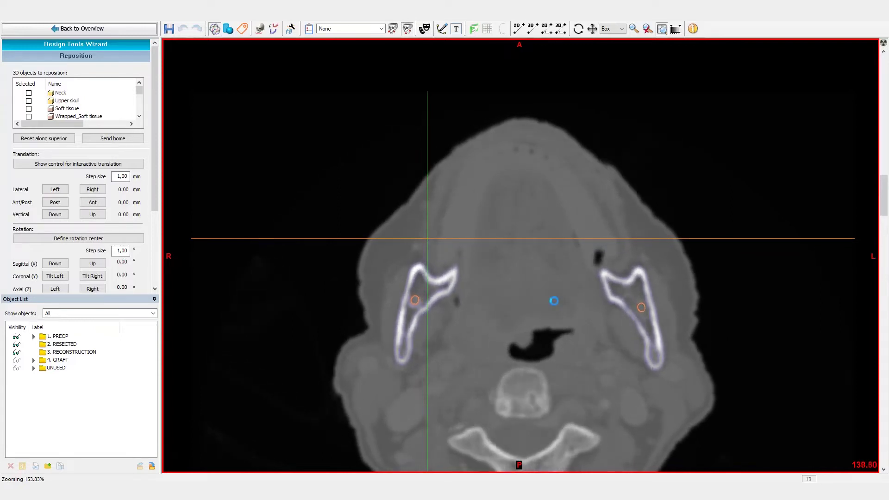
{"action": "scroll", "coordinate": [548, 305], "scroll_direction": "up", "scroll_amount": 2}
{"action": "key", "text": "space"}
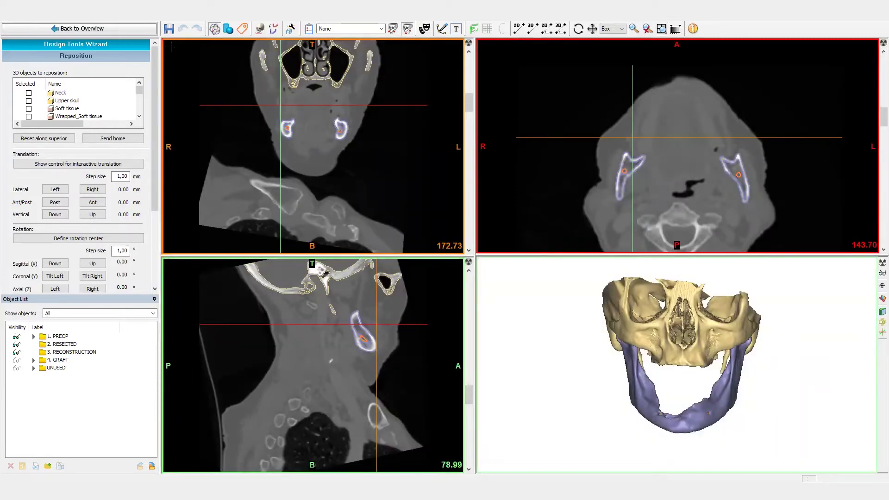
Step: Start an osteotomy and define a planar cut across the right mandibular ramus with three points
{"action": "left_click", "coordinate": [141, 28]}
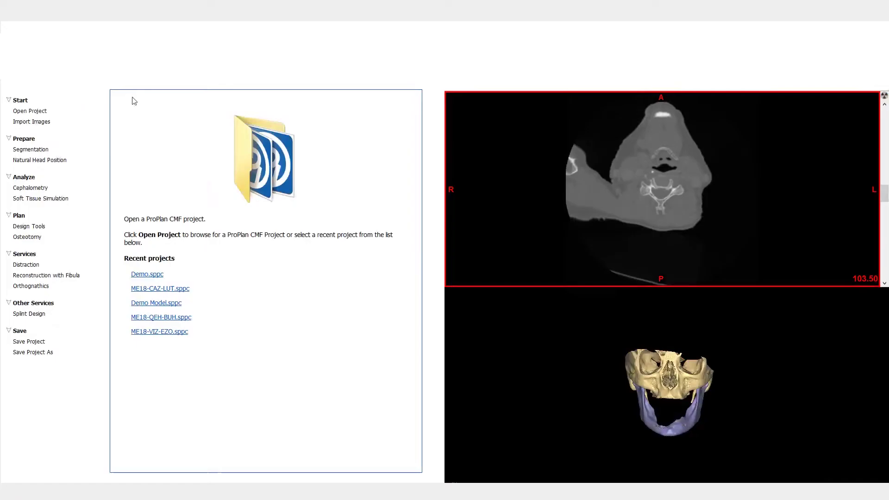
{"action": "left_click", "coordinate": [42, 238]}
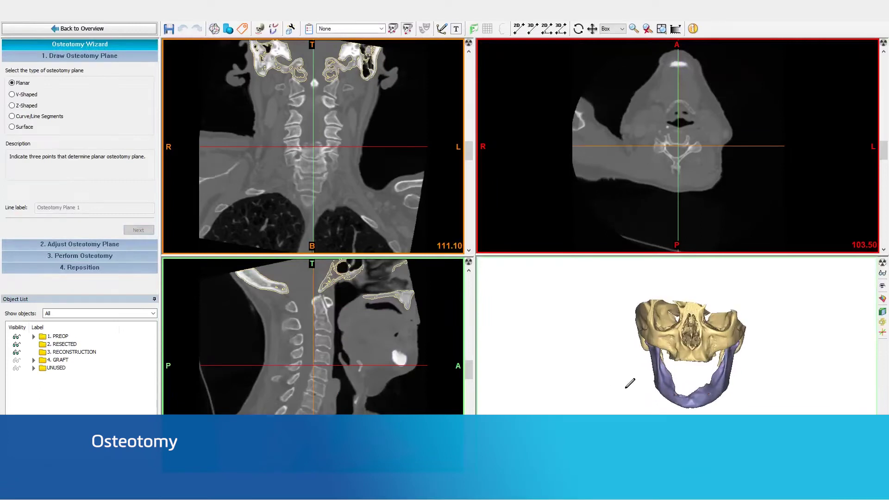
{"action": "double_click", "coordinate": [626, 387]}
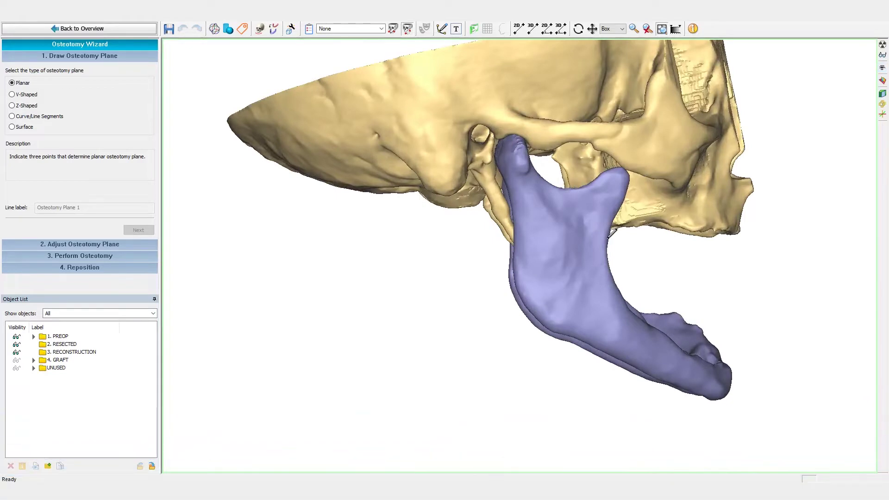
{"action": "left_click", "coordinate": [608, 236]}
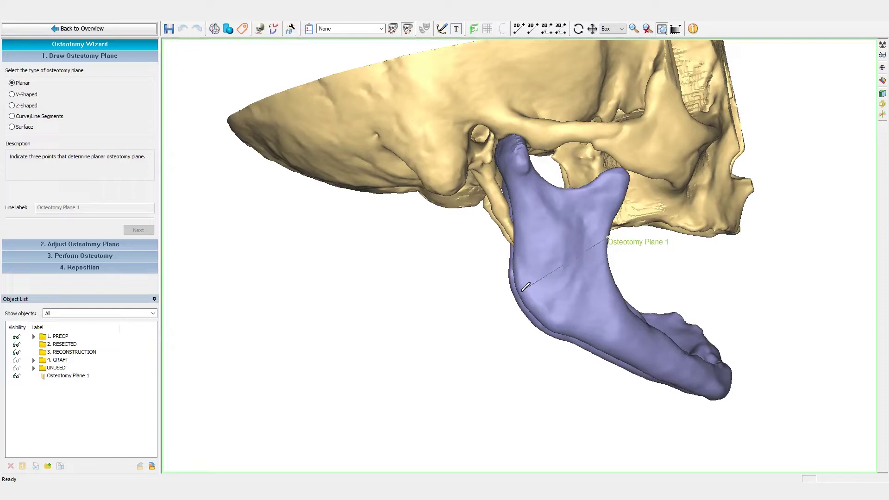
{"action": "left_click", "coordinate": [515, 274]}
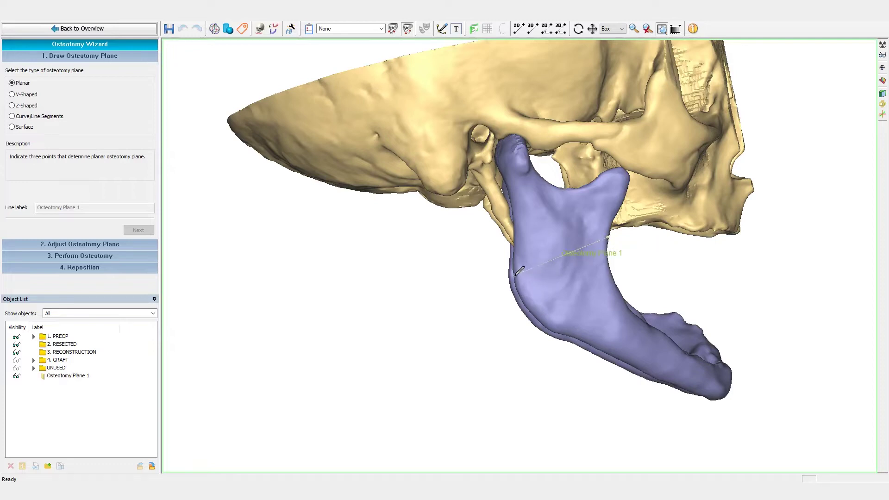
{"action": "left_click", "coordinate": [573, 250]}
{"action": "left_click", "coordinate": [132, 230]}
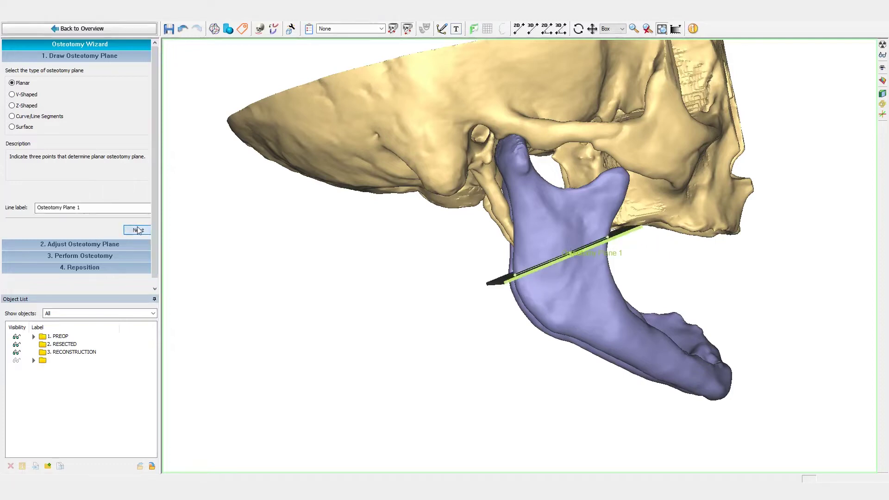
Step: Set the osteotomy plane's thickness to 0.1 mm and rotate it to fit the right ramus
{"action": "type", "text": ".1"}
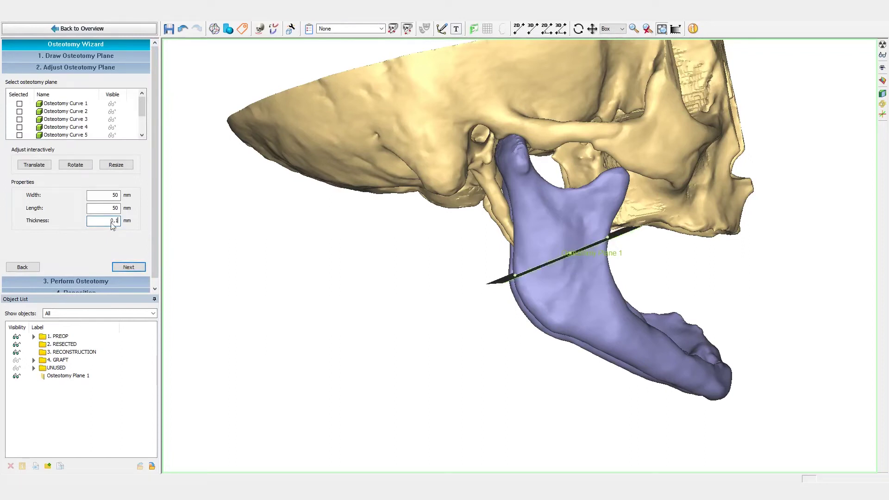
{"action": "right_click_drag", "start_coordinate": [621, 264], "coordinate": [616, 282]}
{"action": "left_click", "coordinate": [875, 67]}
{"action": "right_click_drag", "start_coordinate": [527, 284], "coordinate": [436, 147]}
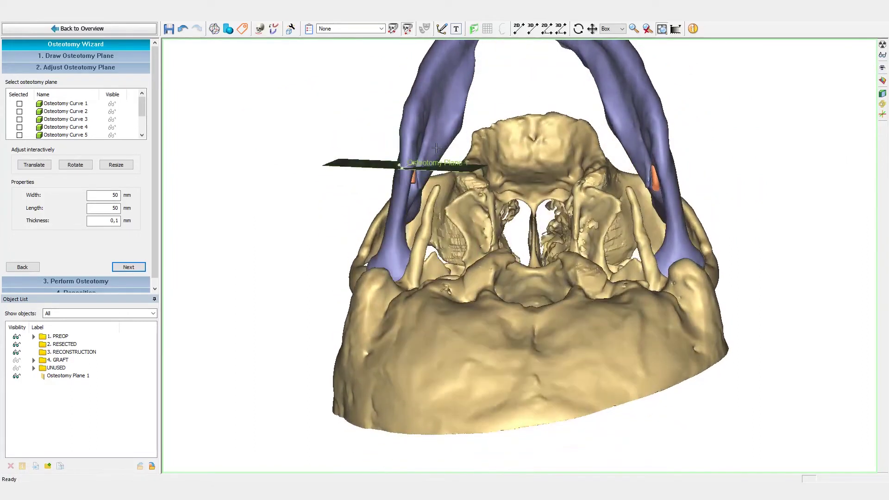
{"action": "left_click", "coordinate": [72, 166]}
{"action": "left_click_drag", "start_coordinate": [458, 181], "coordinate": [460, 185]}
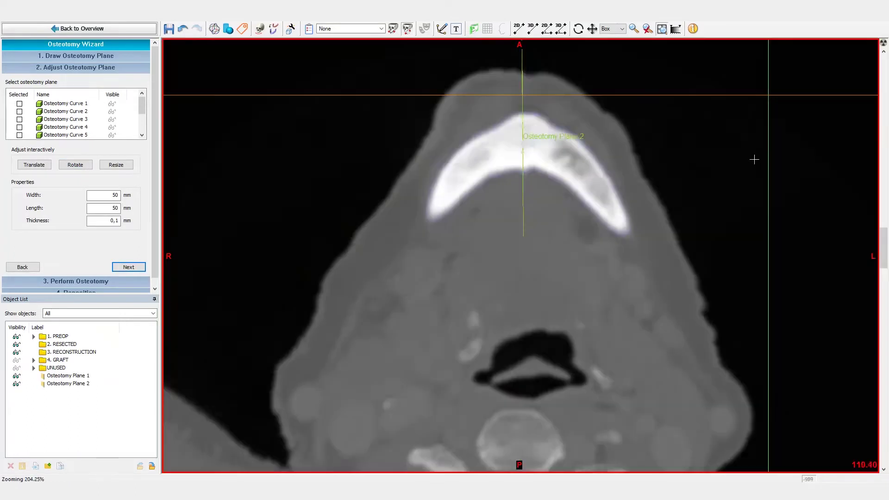
Step: Check the position of Osteotomy Plane 2 at the chin midline through the axial slices
{"action": "scroll", "coordinate": [752, 185], "scroll_direction": "up", "scroll_amount": 5}
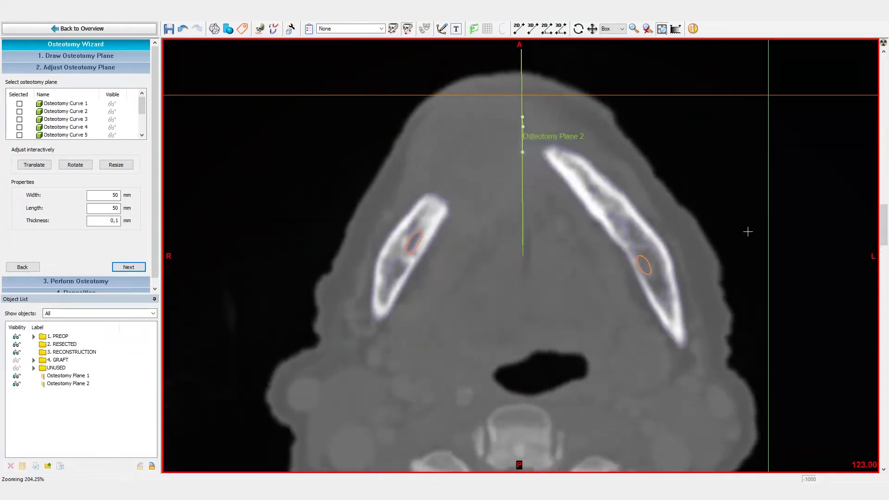
{"action": "scroll", "coordinate": [748, 231], "scroll_direction": "up", "scroll_amount": 10}
{"action": "scroll", "coordinate": [547, 370], "scroll_direction": "up", "scroll_amount": 3}
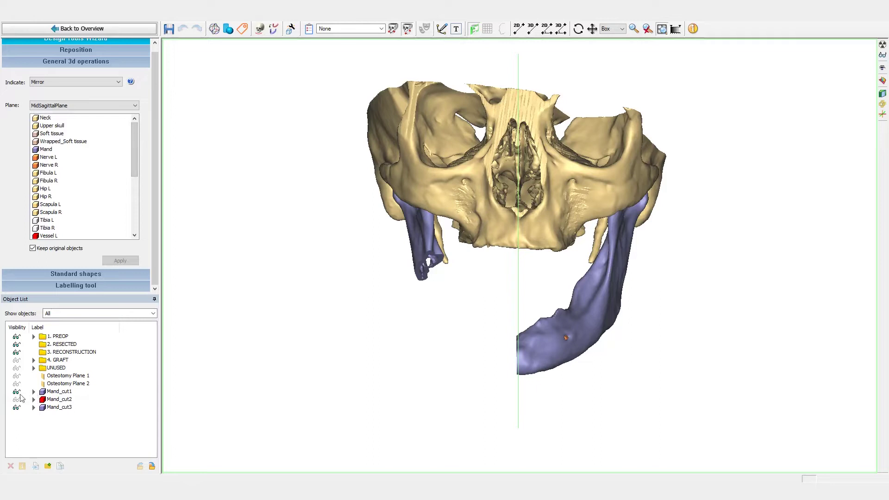
Step: Rename the mandible parts Mand_cut1 and Mand_cut3 as Mand_Left and Mand_Right
{"action": "left_click", "coordinate": [55, 393]}
{"action": "left_click", "coordinate": [59, 394]}
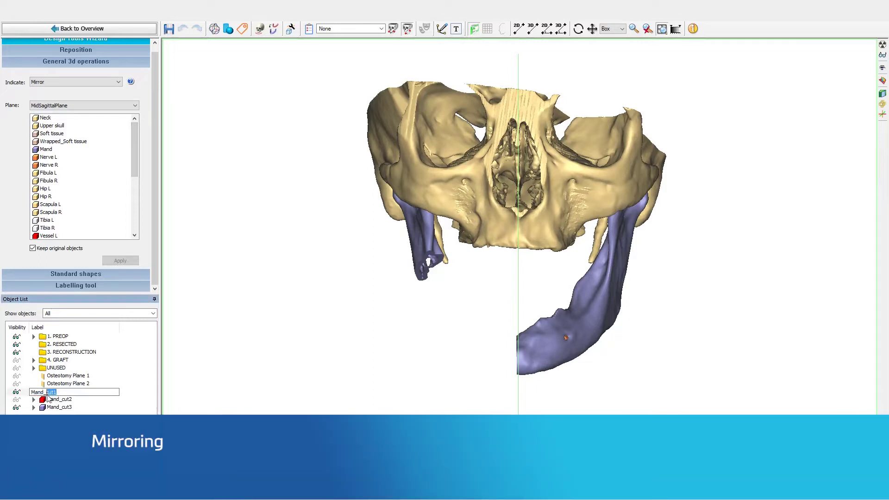
{"action": "key", "text": "Return"}
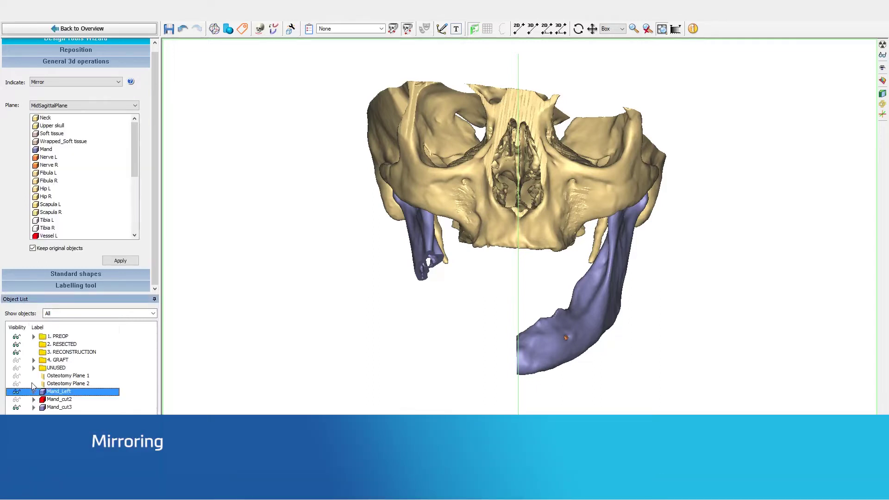
{"action": "left_click", "coordinate": [52, 408]}
{"action": "left_click", "coordinate": [61, 408]}
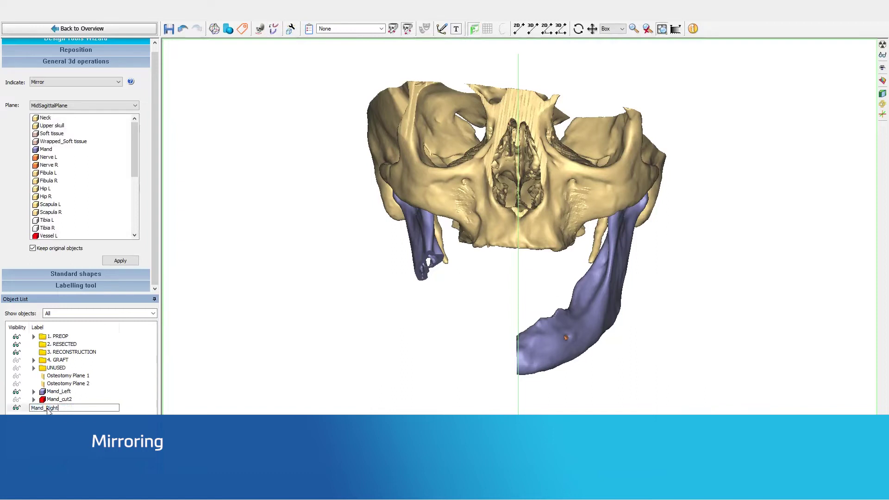
{"action": "key", "text": "Return"}
{"action": "left_click", "coordinate": [67, 422]}
Step: Mirror Mand_Left across the MidSagittalPlane, keeping the original object
{"action": "left_click_drag", "start_coordinate": [137, 158], "coordinate": [131, 234]}
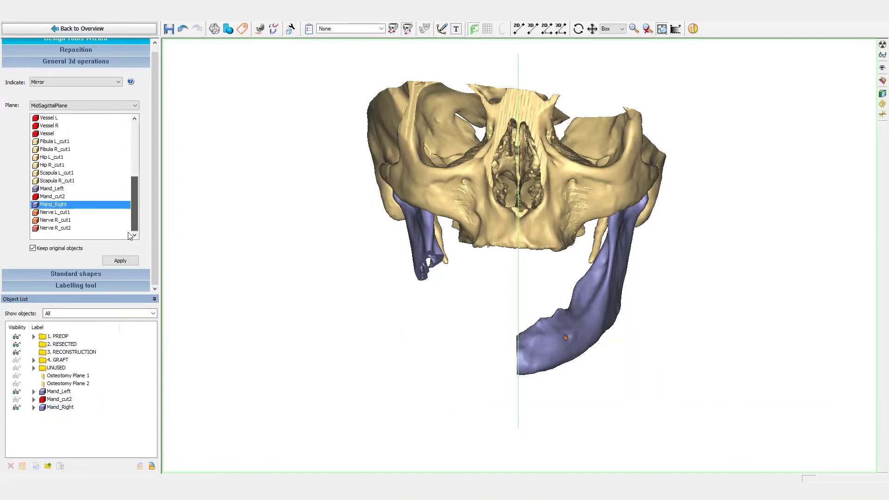
{"action": "left_click", "coordinate": [66, 190]}
{"action": "left_click", "coordinate": [114, 260]}
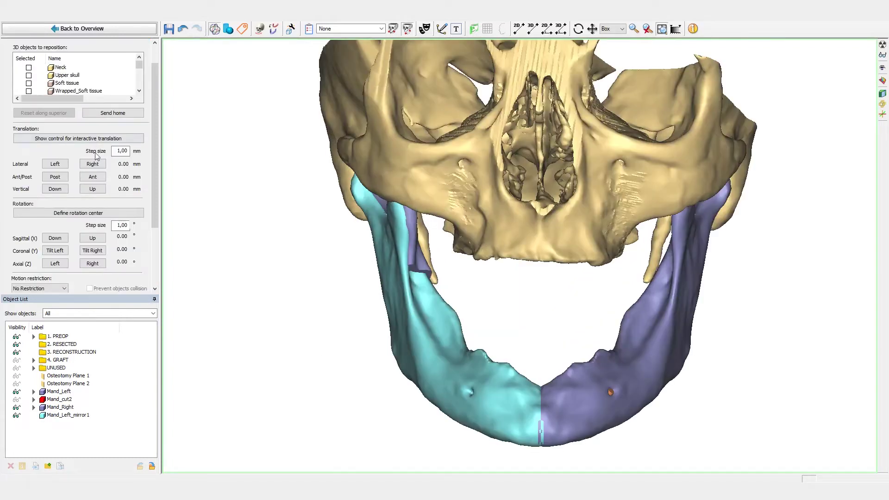
Step: Translate the mirrored mandible half 1 mm to the left and test its vertical fit in 0.5 mm steps
{"action": "left_click", "coordinate": [94, 140]}
{"action": "left_click", "coordinate": [62, 167]}
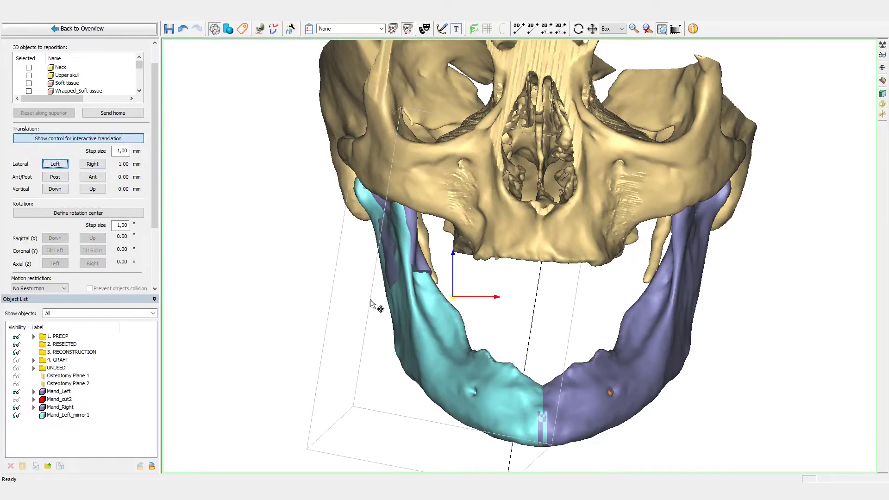
{"action": "double_click", "coordinate": [121, 152]}
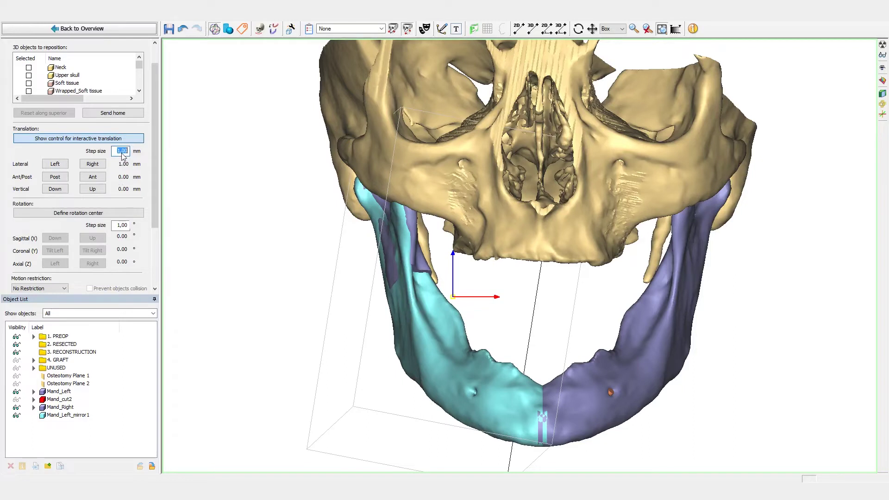
{"action": "left_click", "coordinate": [60, 189]}
{"action": "left_click", "coordinate": [93, 189]}
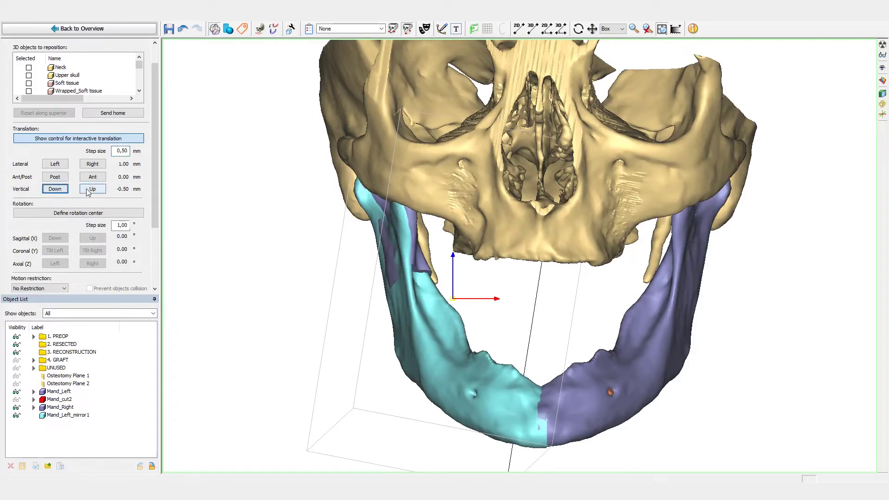
{"action": "right_click_drag", "start_coordinate": [497, 315], "coordinate": [684, 392]}
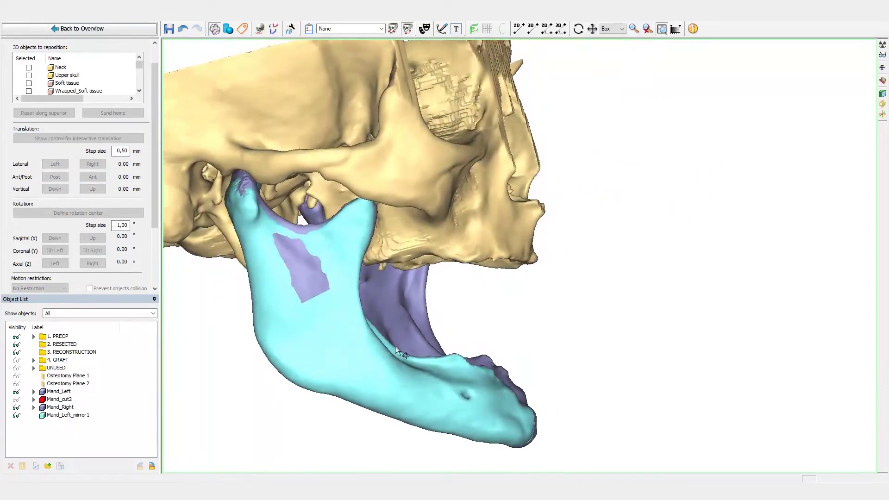
{"action": "middle_click_drag", "start_coordinate": [372, 324], "coordinate": [482, 320]}
{"action": "right_click_drag", "start_coordinate": [483, 319], "coordinate": [497, 320]}
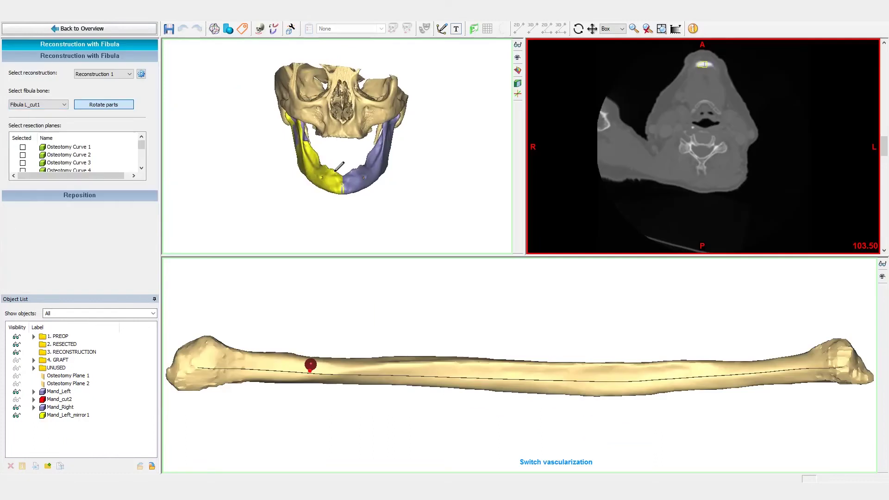
Step: Select Osteotomy Plane 1 and Osteotomy Plane 2 as the resection planes for the fibula reconstruction and hide both planes
{"action": "double_click", "coordinate": [346, 180]}
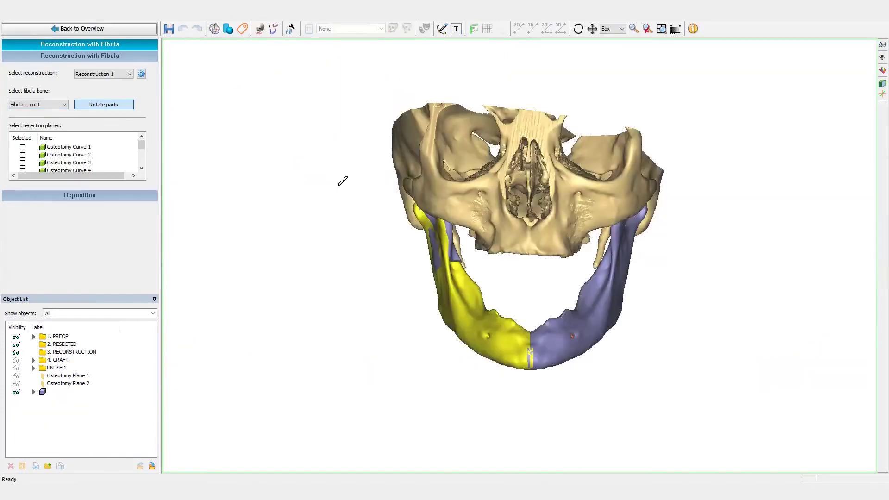
{"action": "right_click_drag", "start_coordinate": [531, 345], "coordinate": [470, 302]}
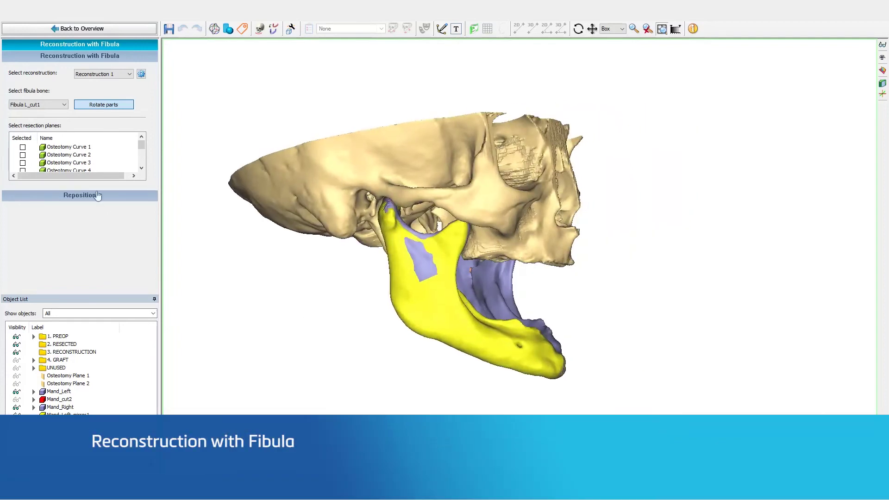
{"action": "left_click_drag", "start_coordinate": [141, 146], "coordinate": [142, 167]}
{"action": "left_click", "coordinate": [23, 155]}
{"action": "left_click", "coordinate": [23, 162]}
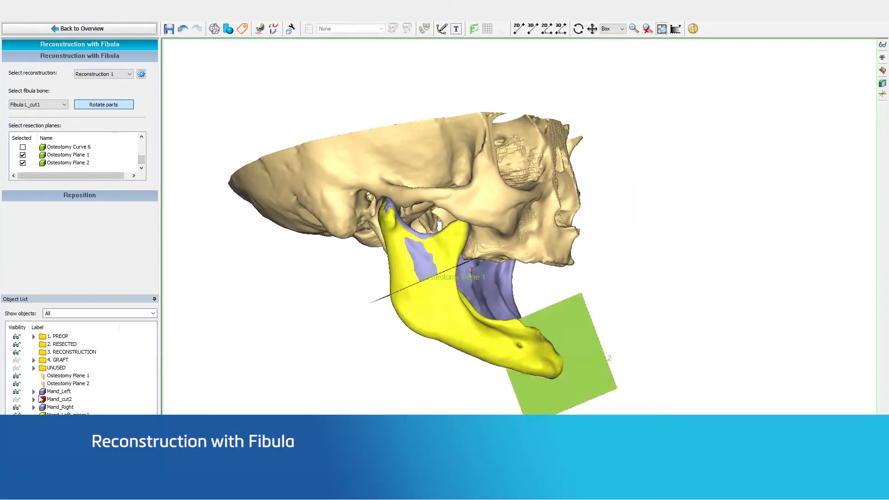
{"action": "left_click", "coordinate": [16, 375]}
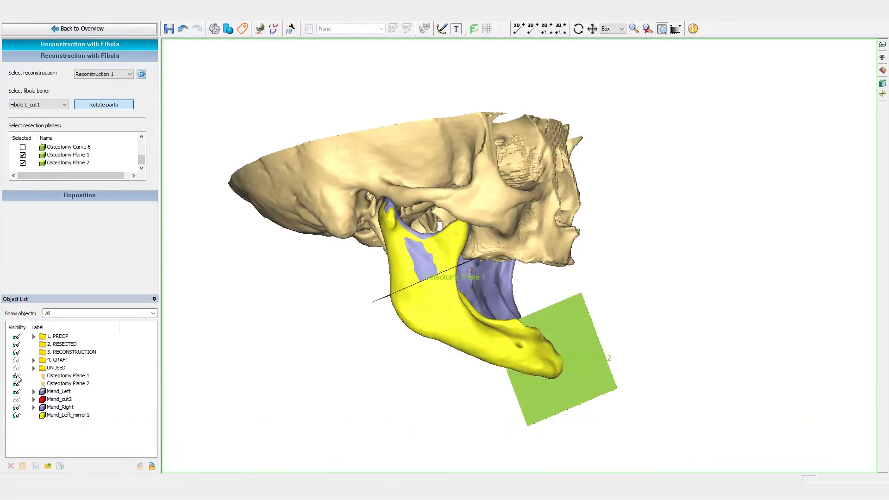
{"action": "left_click", "coordinate": [16, 385]}
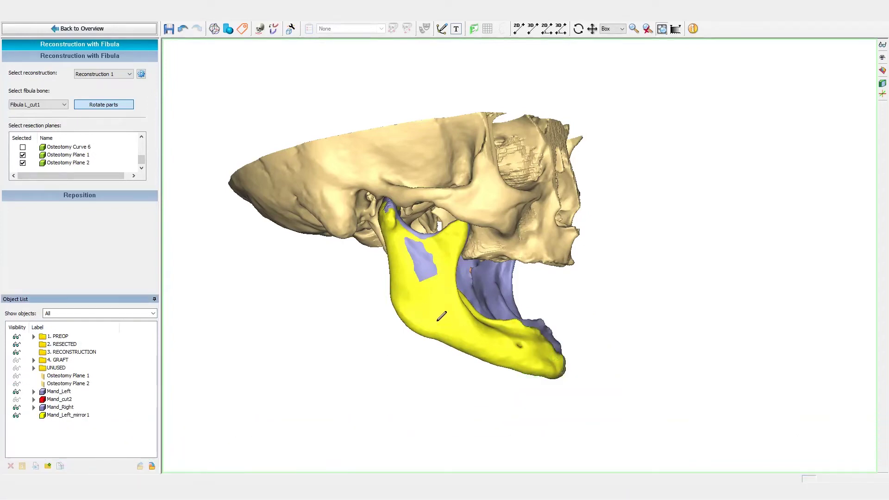
Step: Draw a three-segment fibula reconstruction line along the lower border of the mirrored mandible half, from the ramus past the chin midline
{"action": "left_click", "coordinate": [407, 273]}
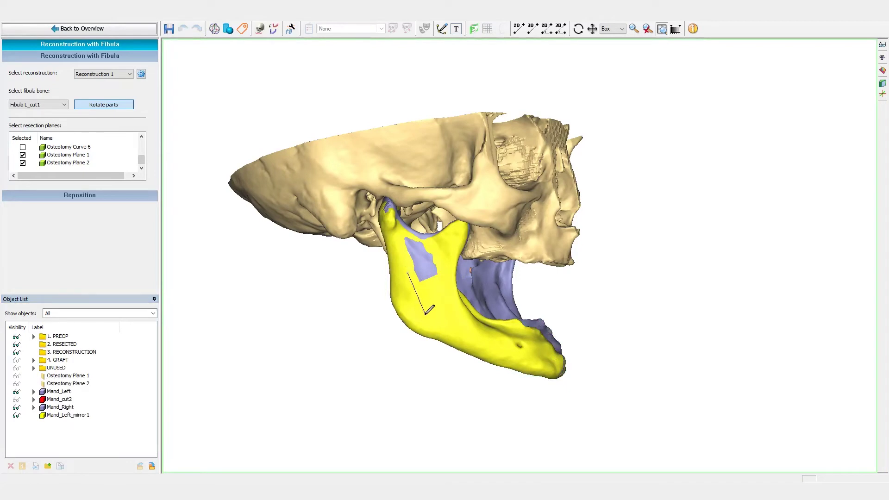
{"action": "left_click", "coordinate": [427, 322]}
{"action": "left_click", "coordinate": [508, 350]}
{"action": "right_click_drag", "start_coordinate": [516, 352], "coordinate": [402, 351]}
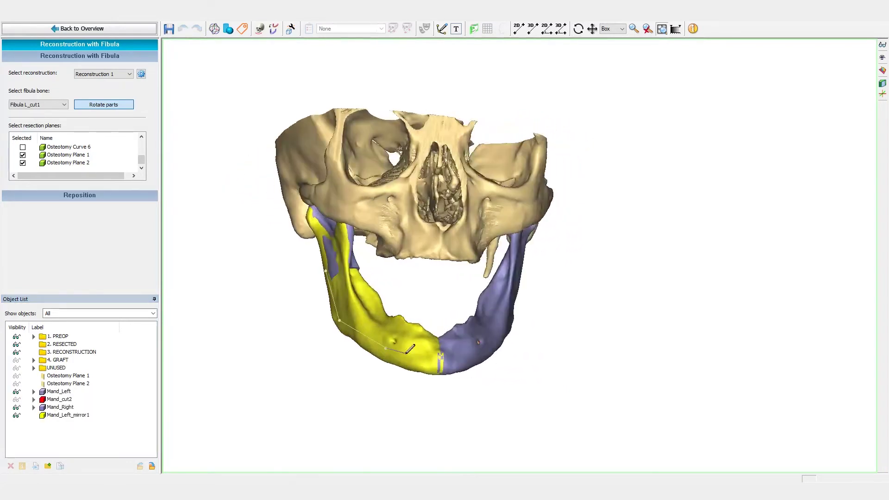
{"action": "double_click", "coordinate": [451, 357]}
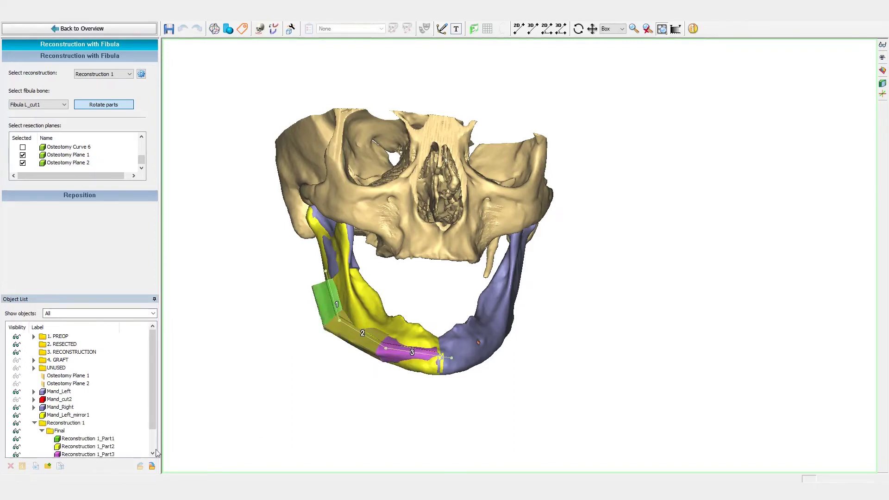
Step: Adjust the points of the reconstruction line from the inferior view so the fibula segments follow the mirrored mandible contour
{"action": "scroll", "coordinate": [421, 317], "scroll_direction": "up", "scroll_amount": 3}
{"action": "middle_click_drag", "start_coordinate": [370, 353], "coordinate": [424, 343]}
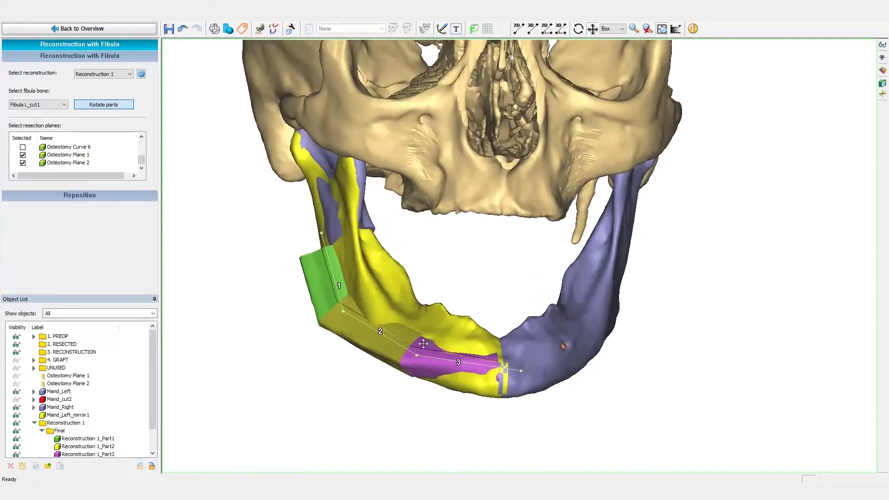
{"action": "scroll", "coordinate": [423, 343], "scroll_direction": "up", "scroll_amount": 1}
{"action": "left_click", "coordinate": [883, 58]}
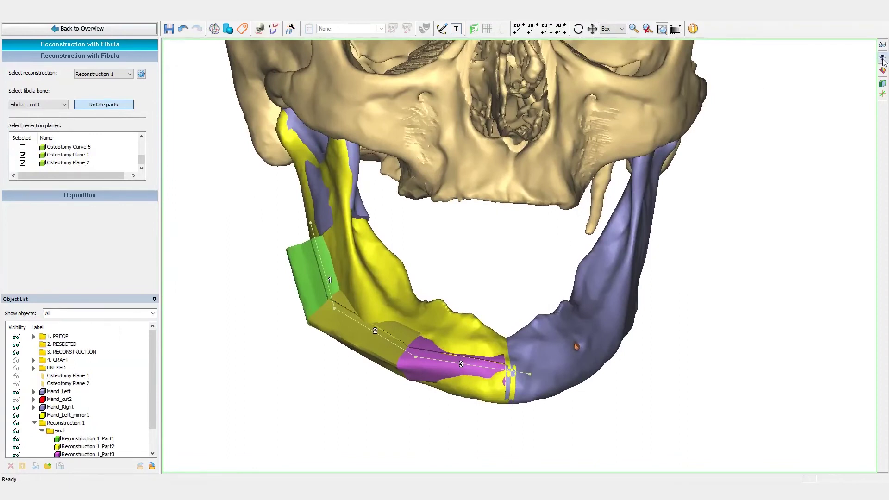
{"action": "left_click", "coordinate": [836, 138]}
{"action": "scroll", "coordinate": [556, 197], "scroll_direction": "down", "scroll_amount": 3}
{"action": "middle_click_drag", "start_coordinate": [556, 196], "coordinate": [564, 292]}
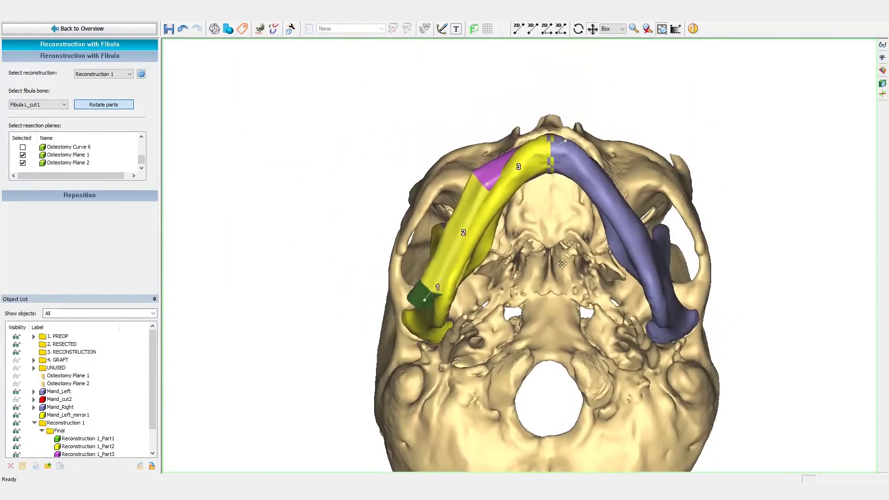
{"action": "scroll", "coordinate": [529, 157], "scroll_direction": "up", "scroll_amount": 1}
{"action": "right_click_drag", "start_coordinate": [532, 186], "coordinate": [468, 230]}
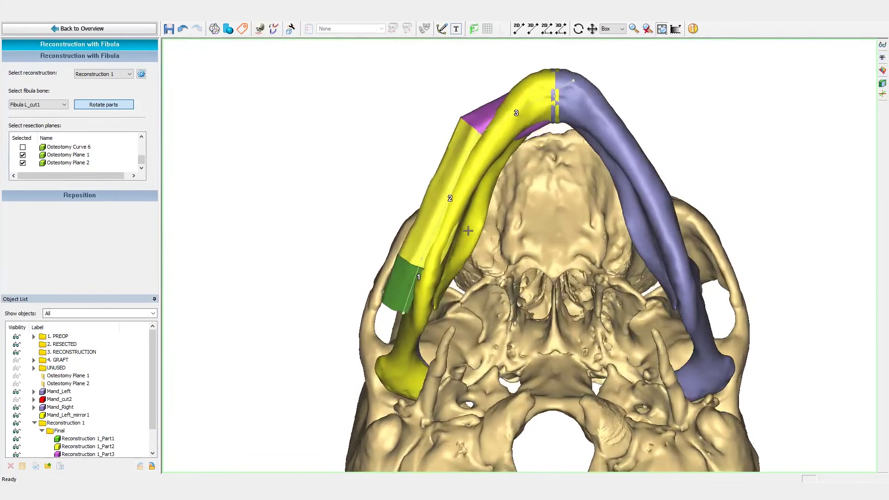
{"action": "left_click", "coordinate": [417, 291]}
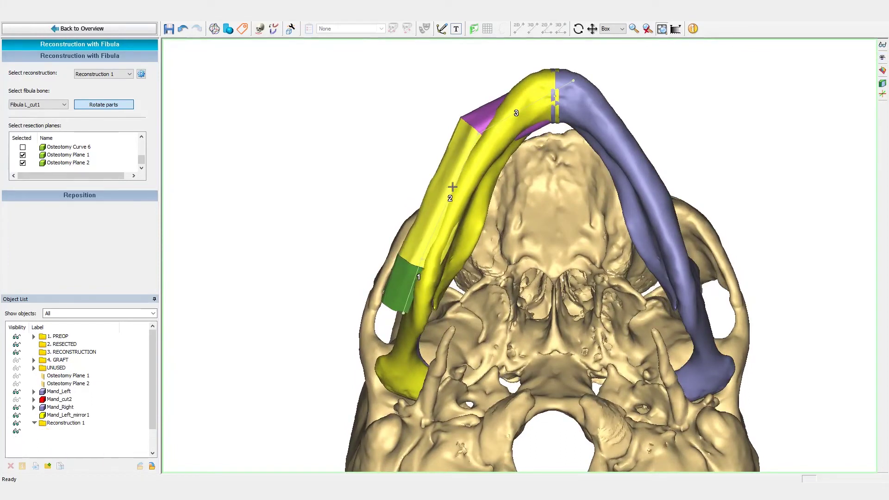
{"action": "left_click_drag", "start_coordinate": [482, 134], "coordinate": [490, 142]}
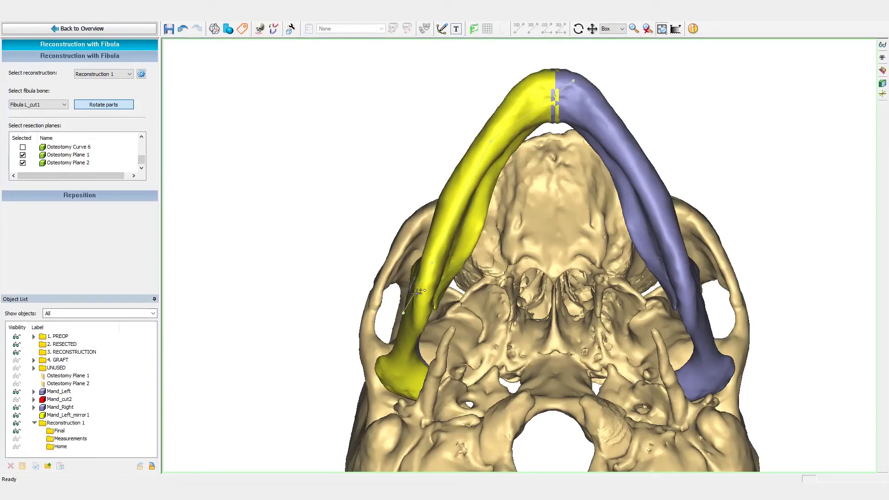
{"action": "left_click_drag", "start_coordinate": [404, 312], "coordinate": [404, 313]}
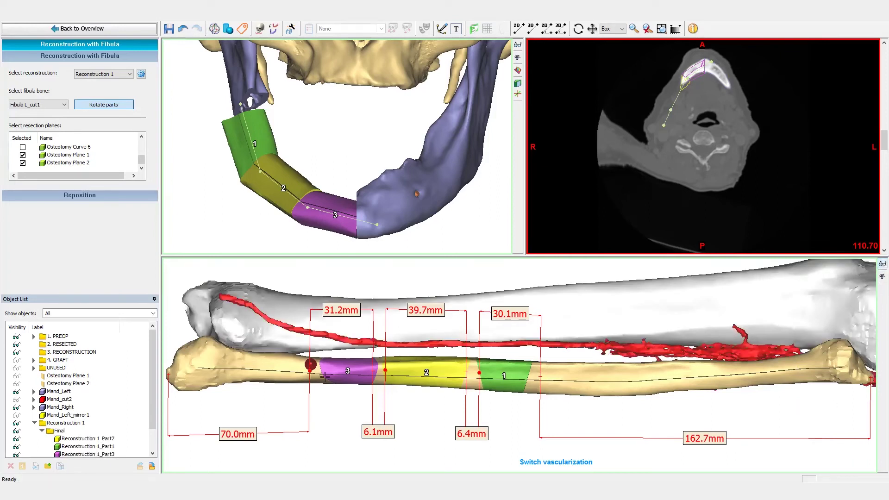
Step: Shift the start of the graft along the fibula to about 76.6 mm from the bone end and rotate its orientation pin around the shaft
{"action": "left_click_drag", "start_coordinate": [309, 370], "coordinate": [323, 374]}
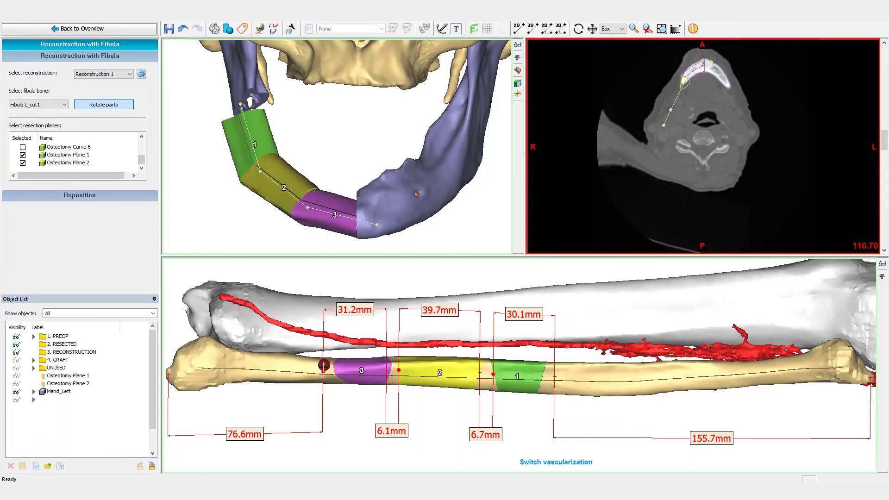
{"action": "left_click", "coordinate": [324, 365]}
{"action": "left_click_drag", "start_coordinate": [324, 361], "coordinate": [326, 370]}
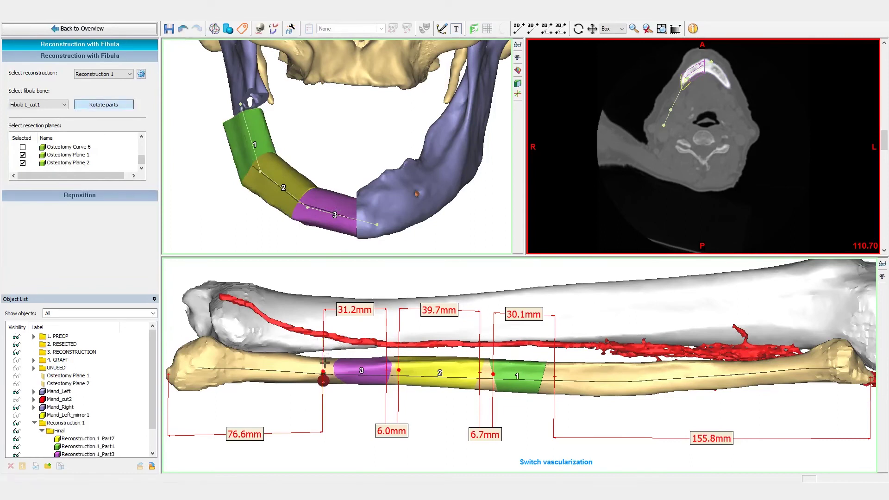
{"action": "left_click_drag", "start_coordinate": [323, 356], "coordinate": [326, 367]}
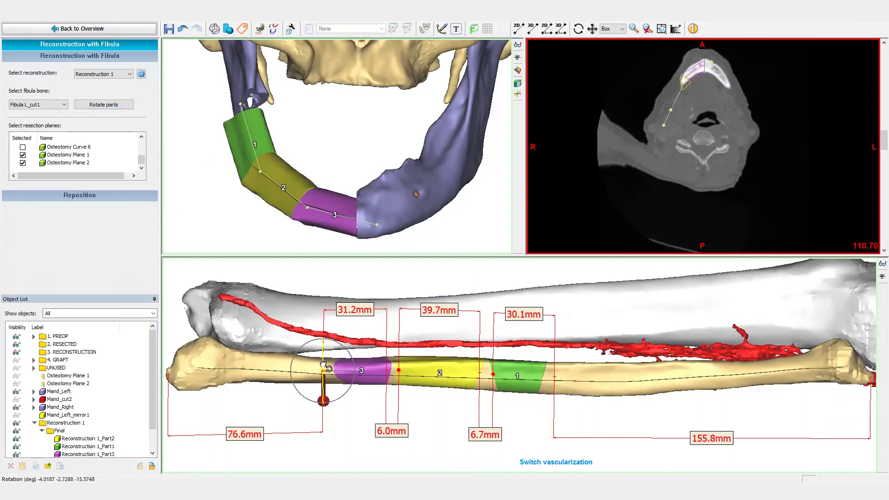